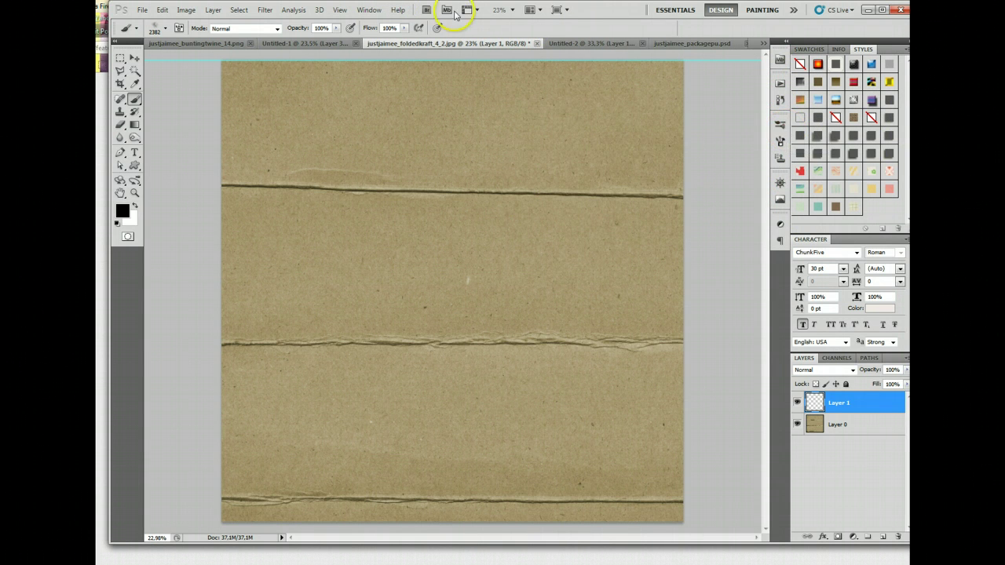
- Enable Shape Dynamics for the speckle brush with 42% size jitter and 78% angle jitter, and set the brush spacing to 35%
left_click(369, 10)
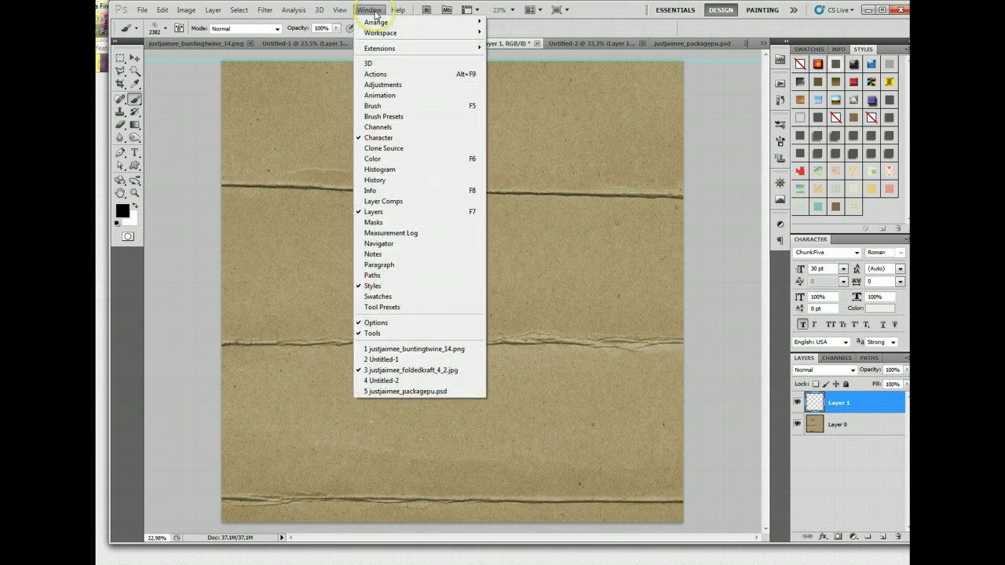
left_click(381, 105)
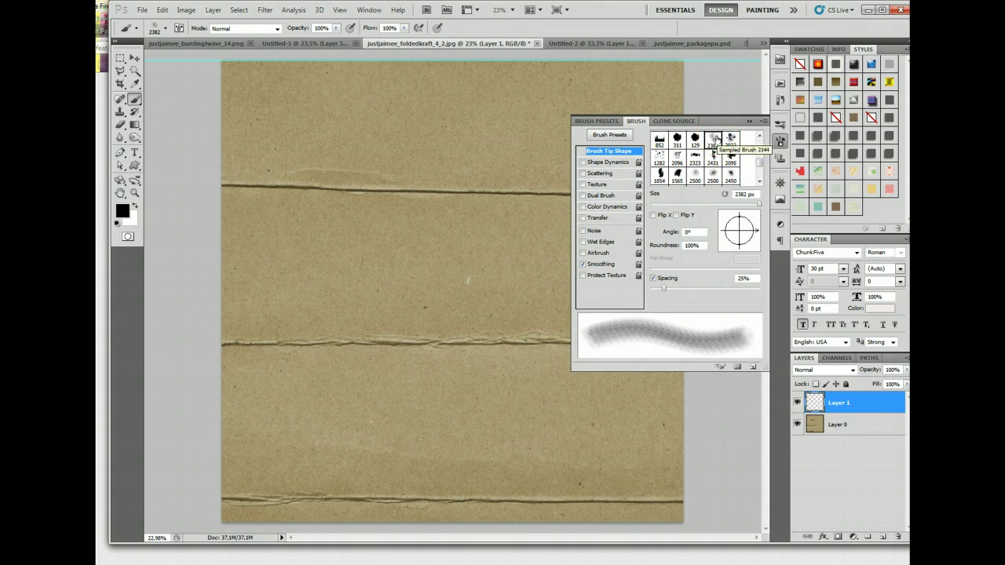
left_click(598, 162)
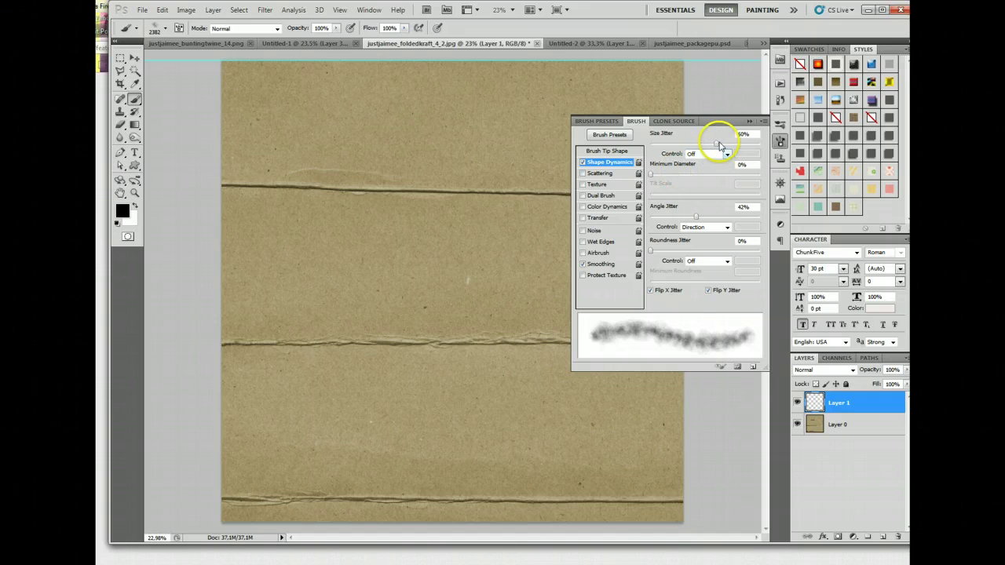
mouse_move(714, 144)
left_mouse_down()
mouse_move(669, 143)
mouse_move(695, 144)
left_mouse_up()
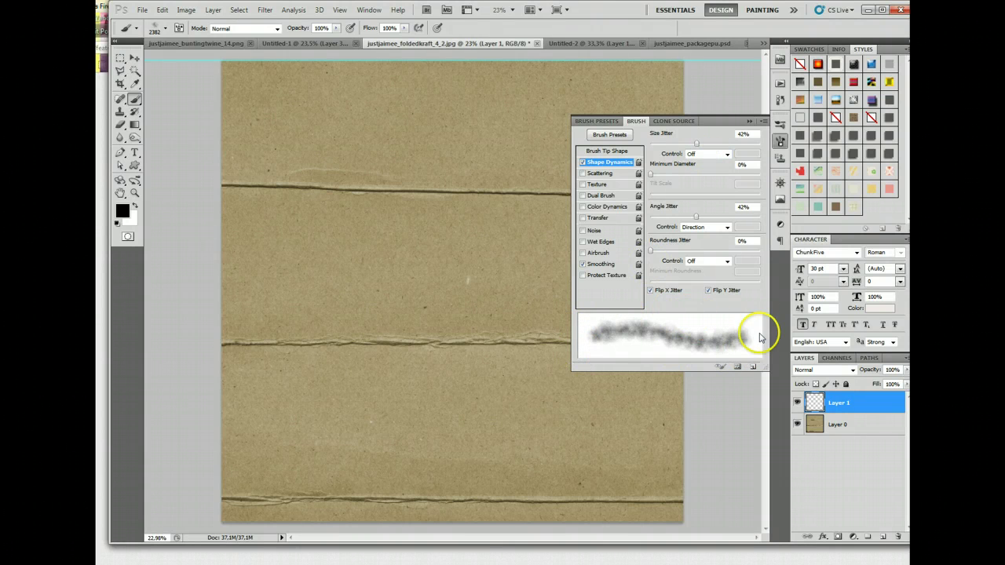
mouse_move(695, 217)
left_mouse_down()
mouse_move(666, 217)
mouse_move(715, 225)
mouse_move(666, 213)
mouse_move(735, 218)
left_mouse_up()
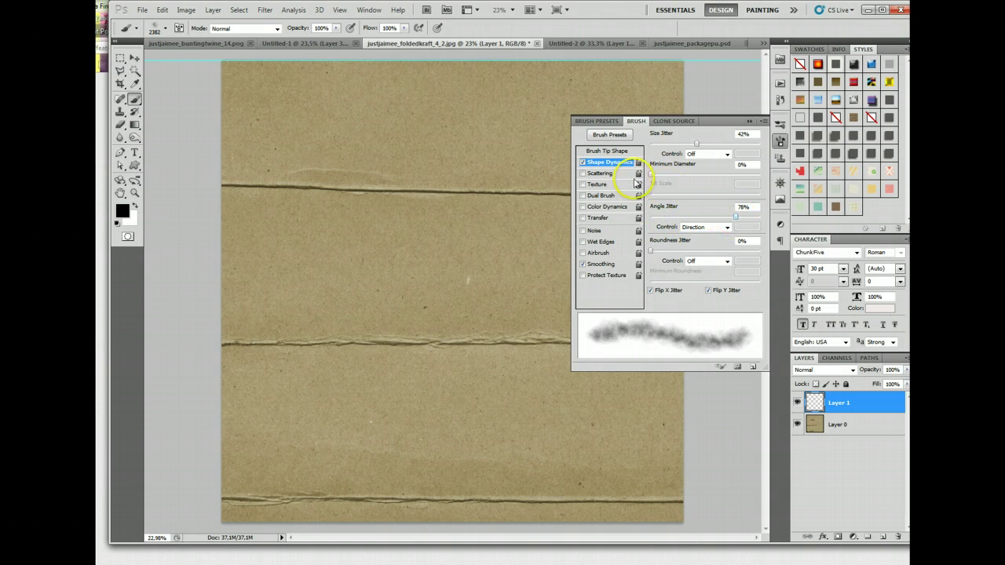
left_click(608, 151)
mouse_move(666, 287)
left_mouse_down()
mouse_move(651, 292)
mouse_move(667, 291)
left_mouse_up()
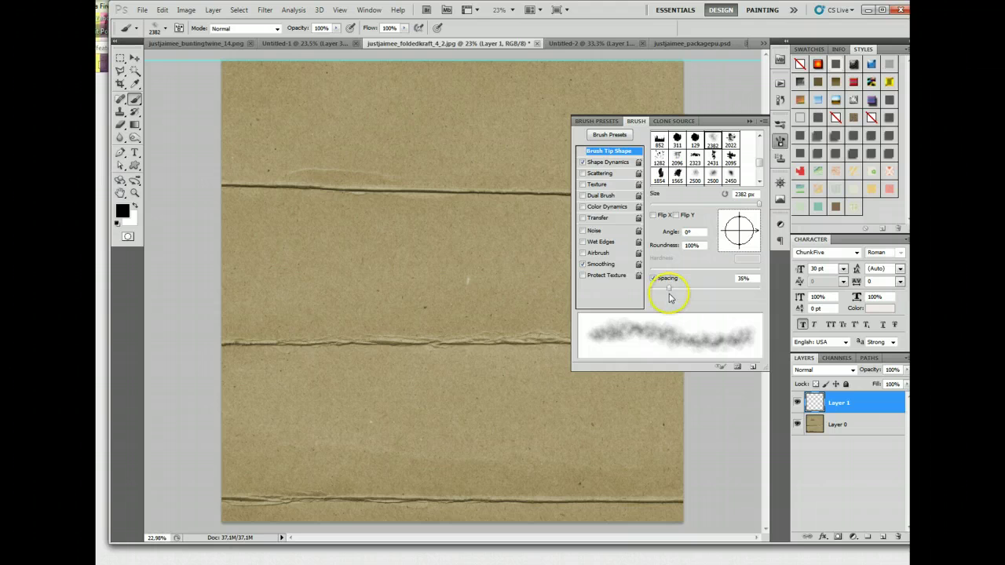
- Reduce the brush's size jitter to 24% and lower its angle jitter slightly, keeping Flip X and Flip Y Jitter enabled
left_click(620, 163)
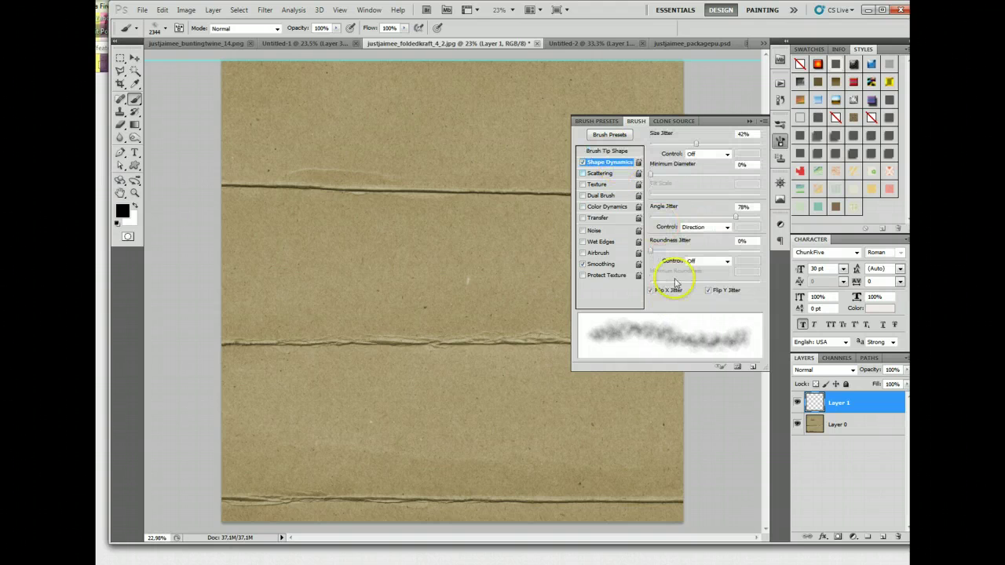
left_click(651, 290)
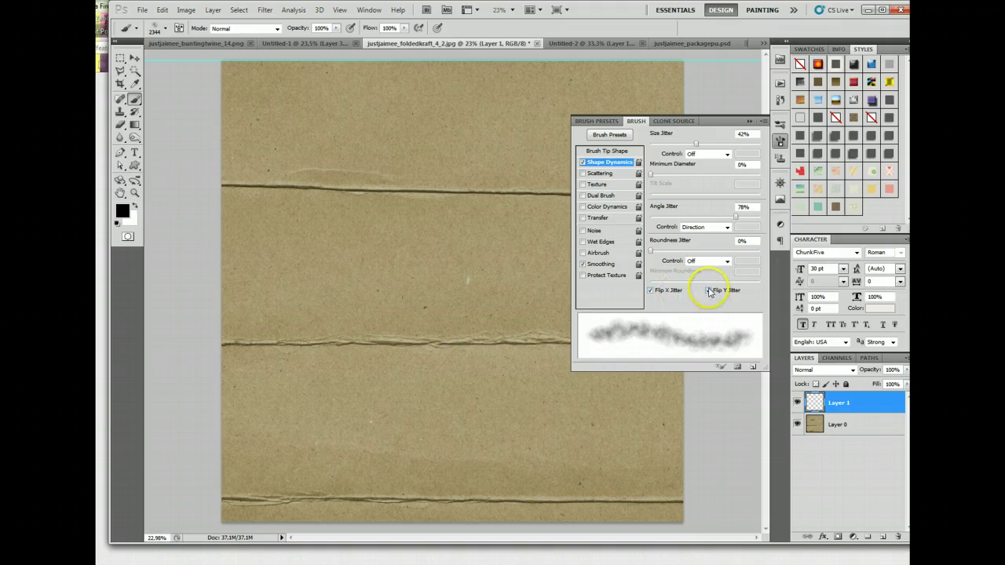
left_click(708, 291)
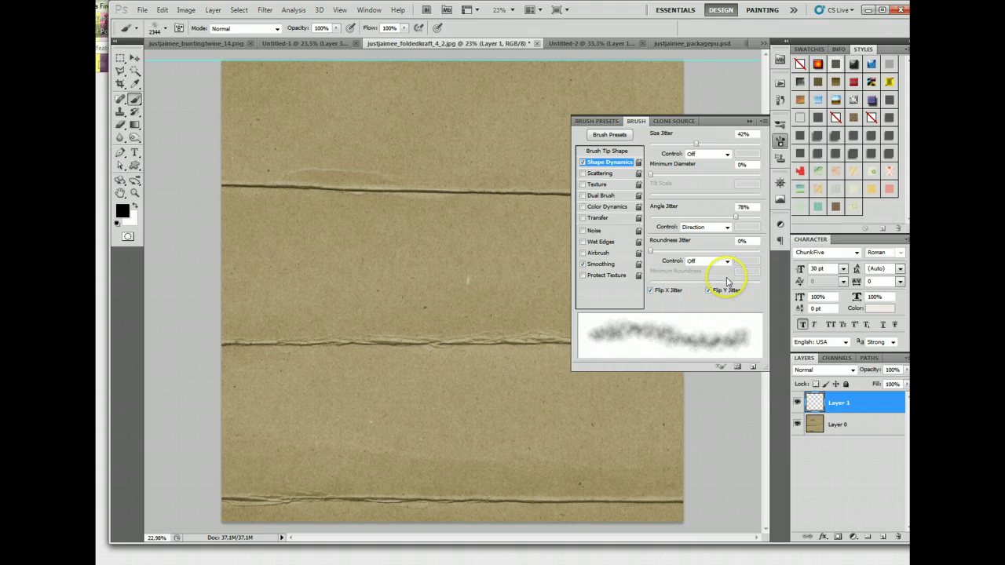
left_click_drag(695, 149, 676, 147)
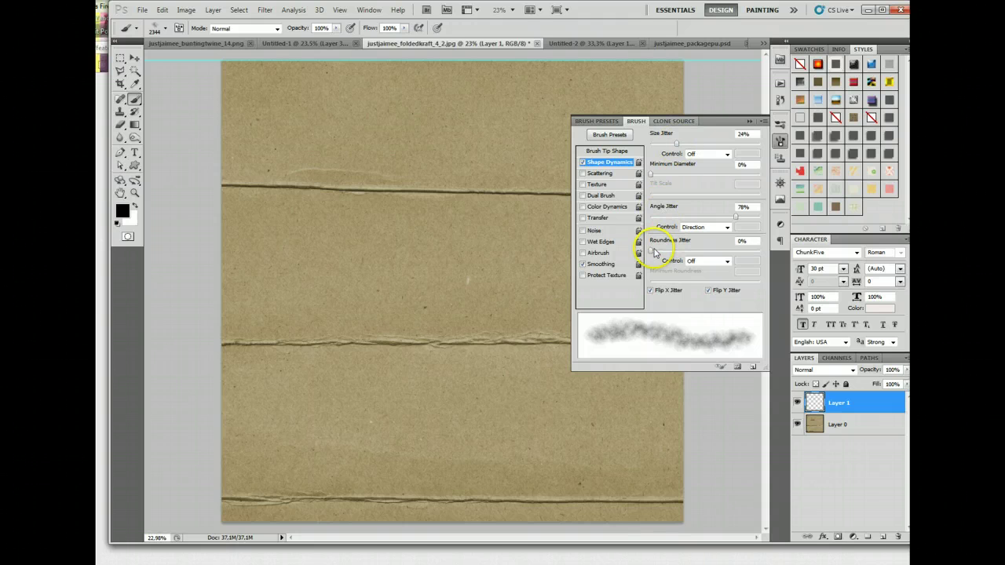
left_click_drag(741, 219, 724, 222)
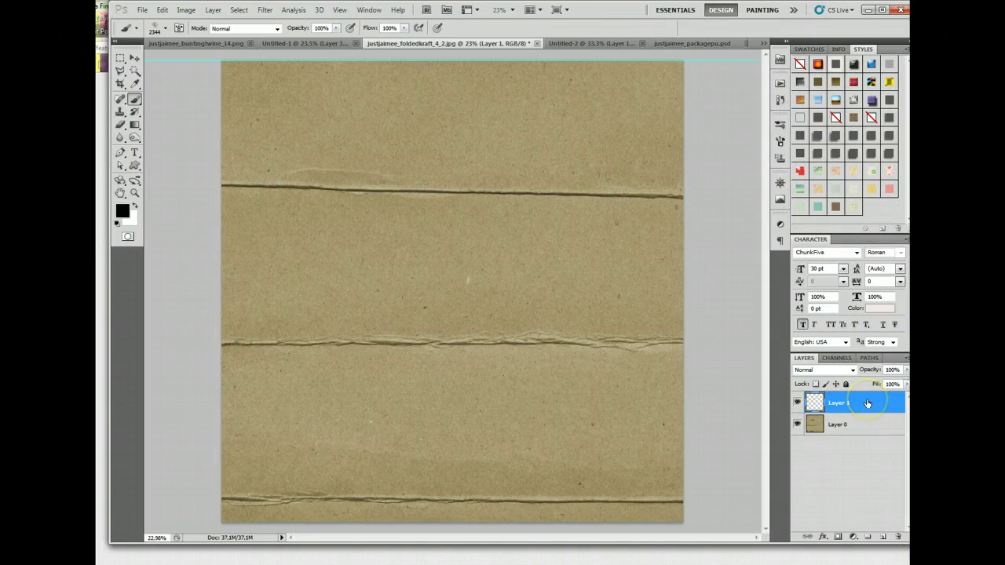
- Paint black speckles on Layer 1 diagonally across the kraft paper and along its lower edge
left_click(866, 403)
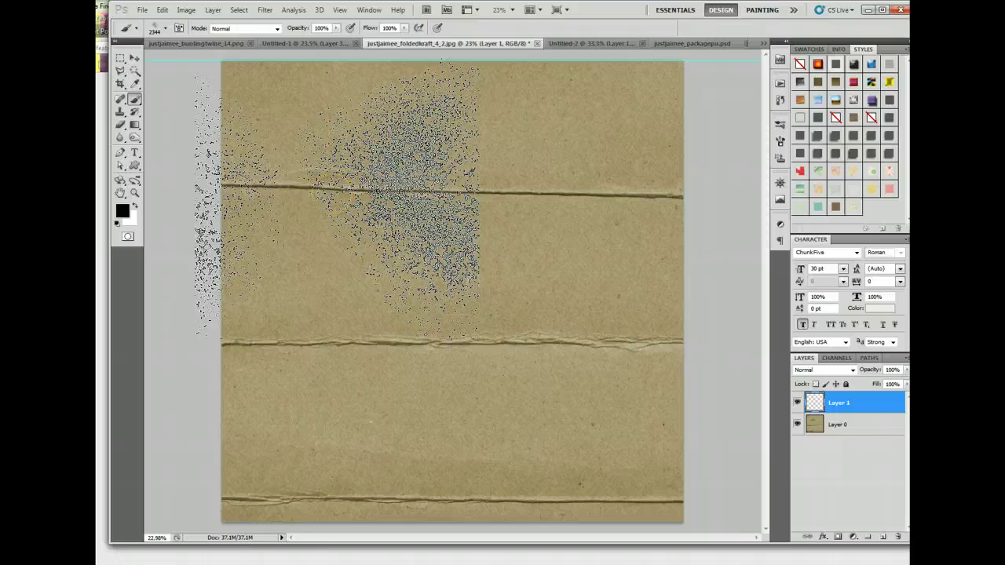
mouse_move(337, 200)
left_mouse_down()
mouse_move(502, 322)
mouse_move(652, 463)
left_mouse_up()
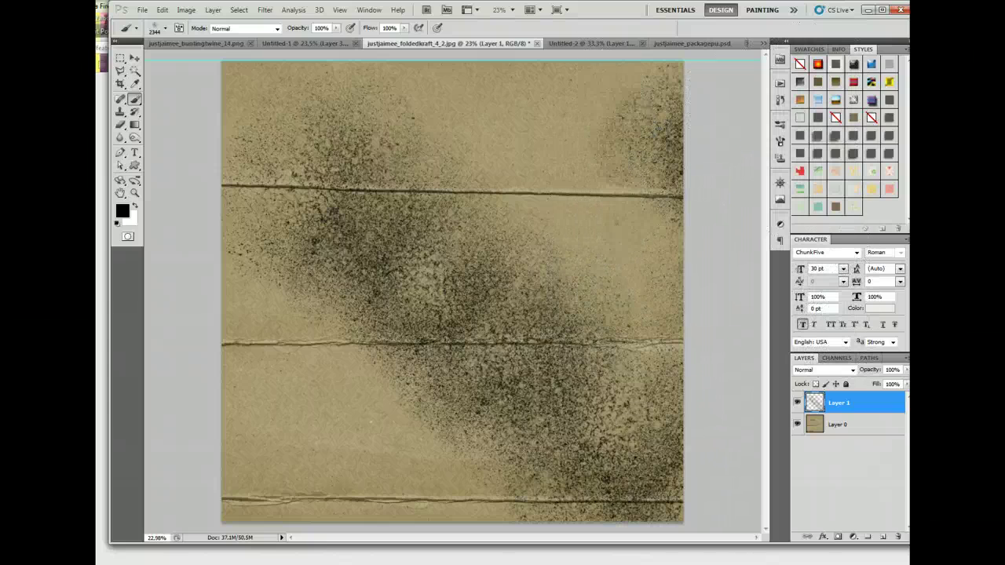
left_click_drag(185, 363, 758, 538)
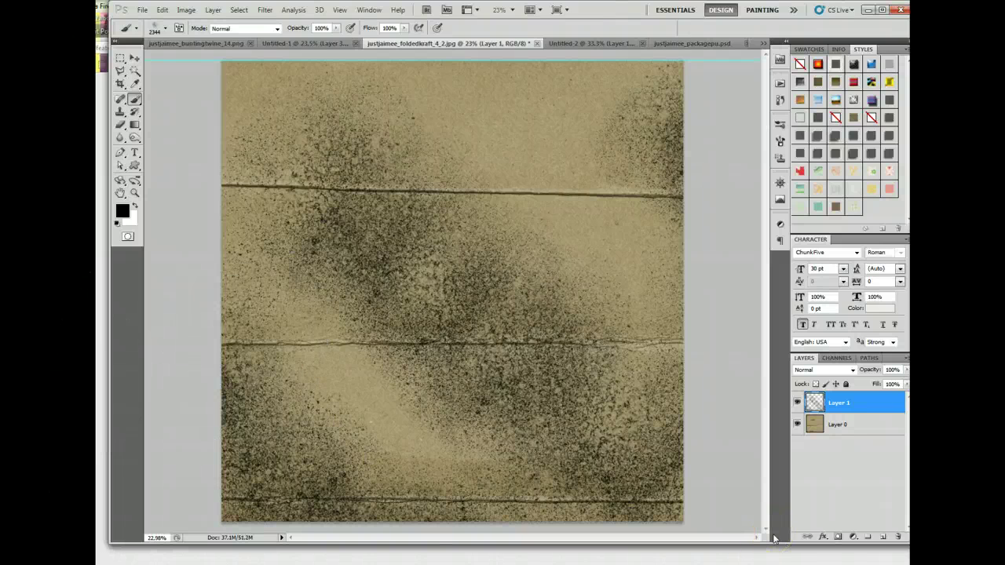
- Add a new layer above Layer 1 and paint a second, overlapping pass of black speckles across the paper
key("ctrl+t")
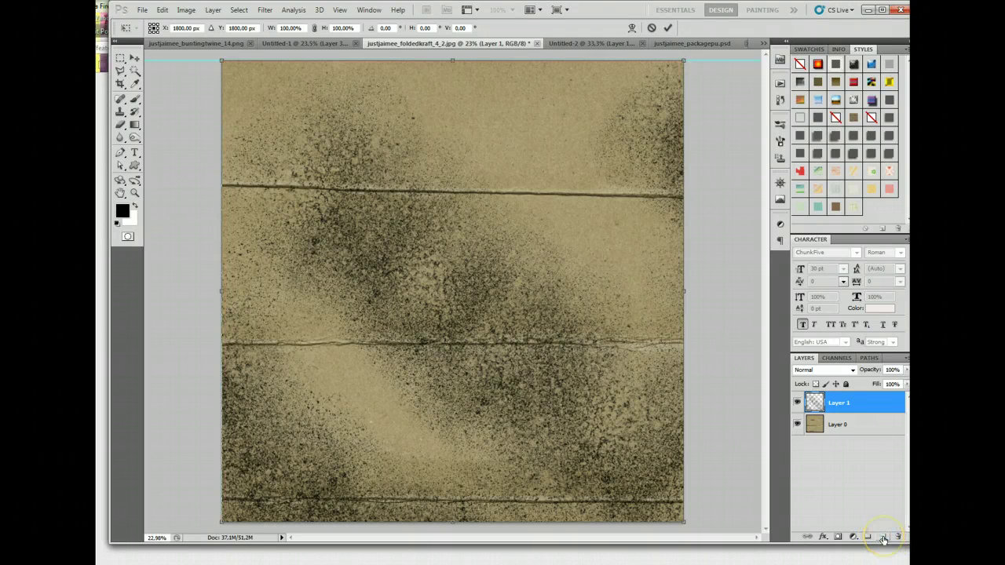
left_click(134, 58)
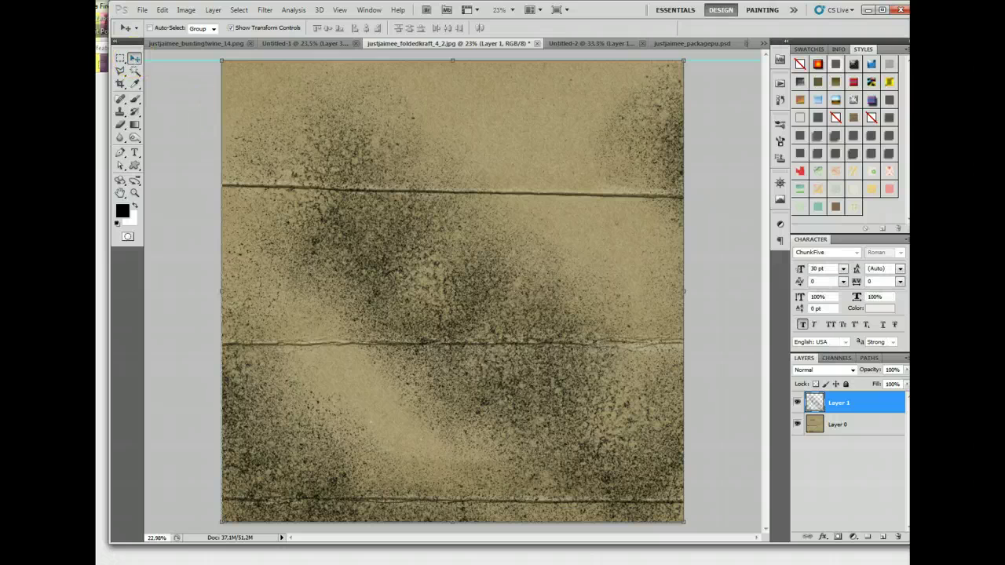
left_click(882, 537)
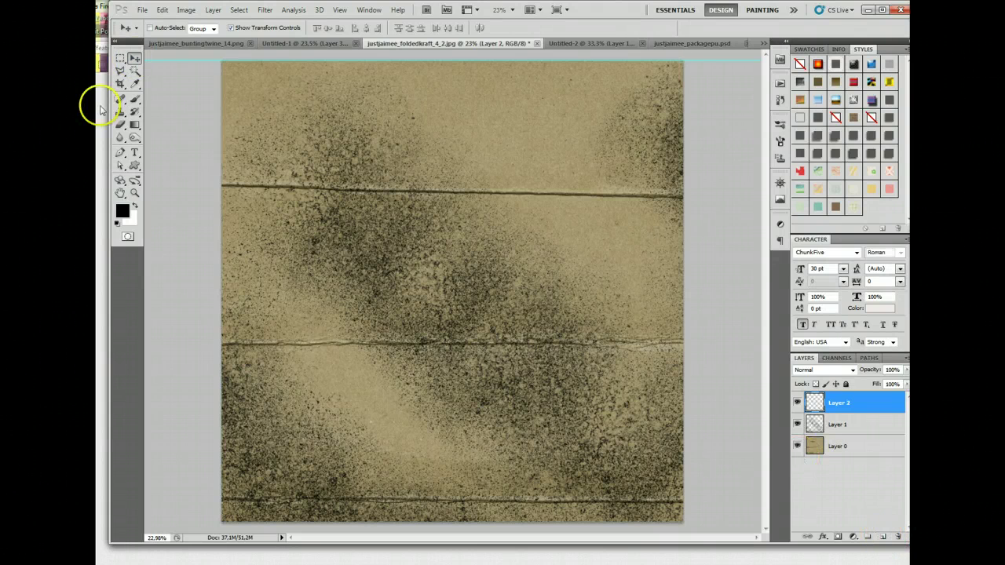
key("b")
mouse_move(321, 171)
left_mouse_down()
mouse_move(363, 173)
mouse_move(338, 183)
mouse_move(471, 251)
mouse_move(597, 353)
mouse_move(248, 419)
left_mouse_up()
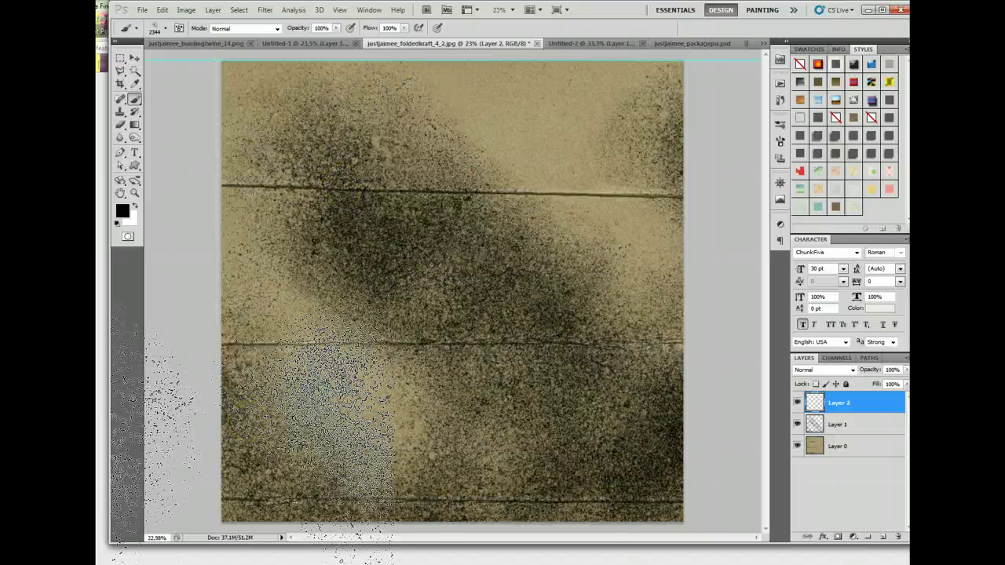
left_click_drag(688, 108, 682, 118)
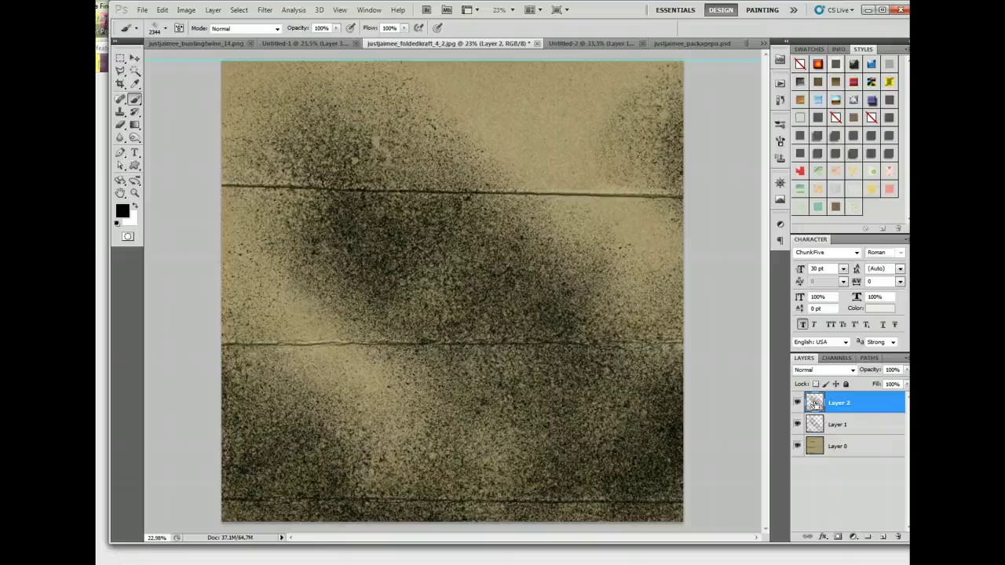
- Load Layer 2's speckles as a selection, hide that layer, and delete the selected area from Layer 1
left_click(814, 403, "ctrl")
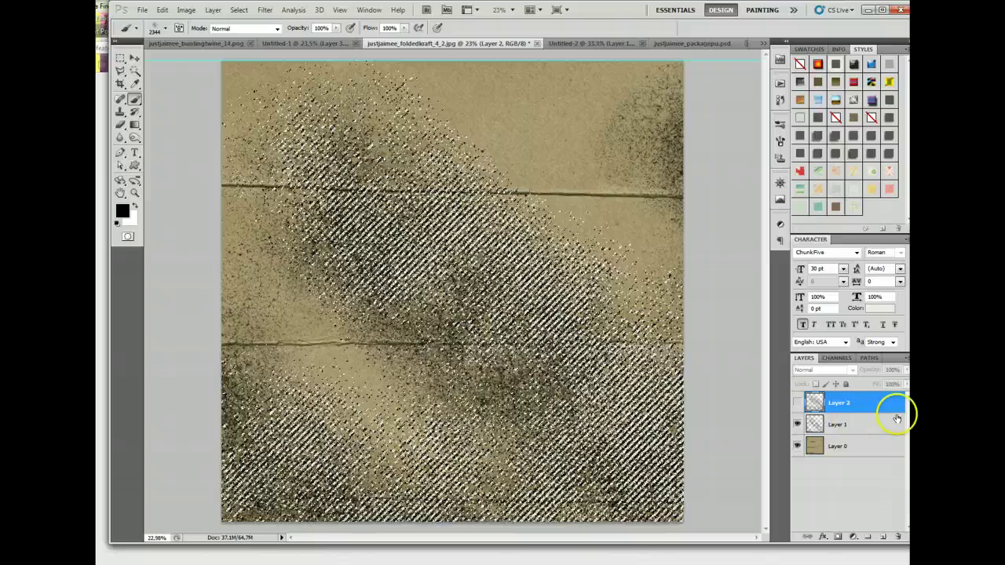
left_click(841, 424)
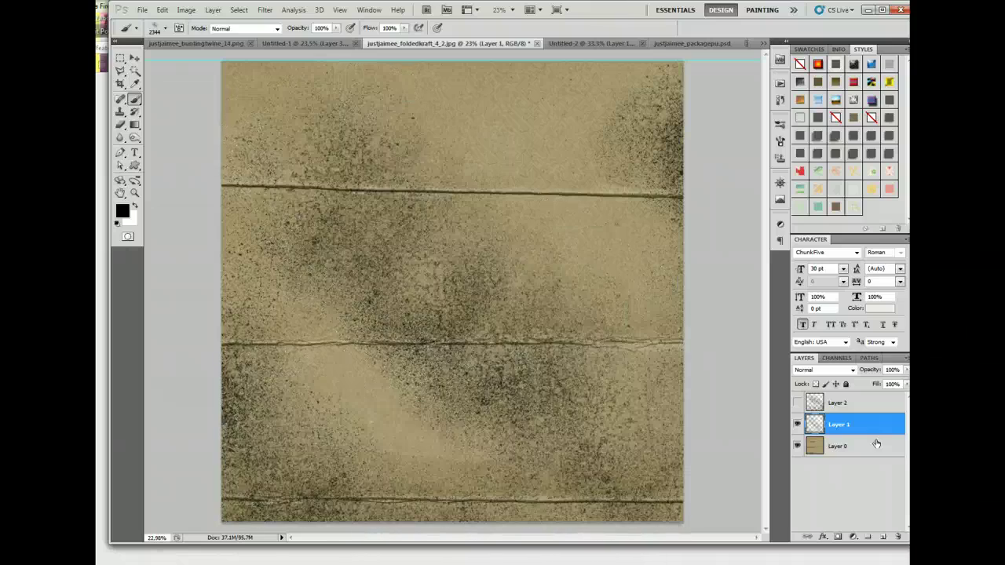
left_click(832, 404)
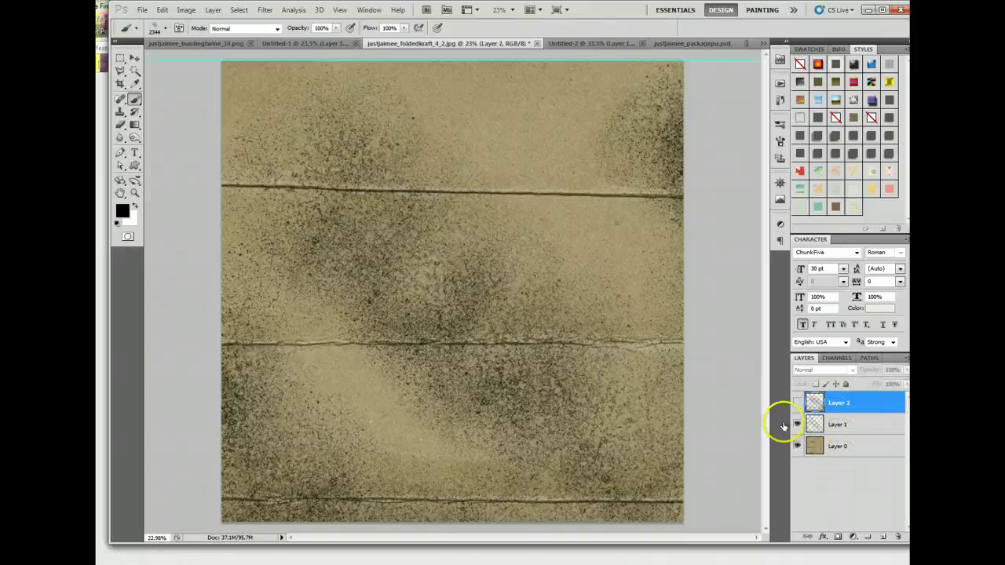
left_click(136, 58)
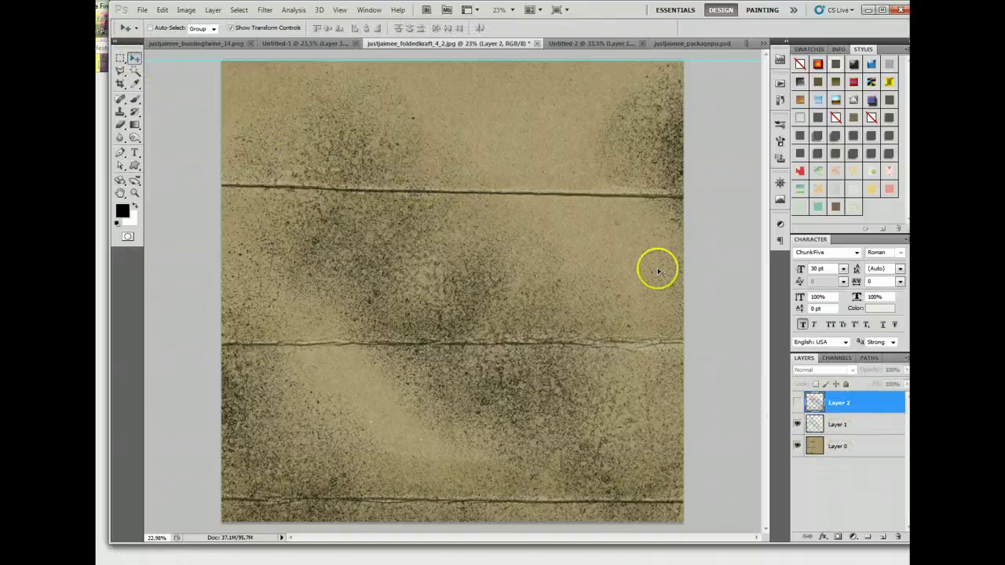
- Add a new layer directly above Layer 1 and choose the solid swallowtail butterfly as the custom shape
left_click(844, 430)
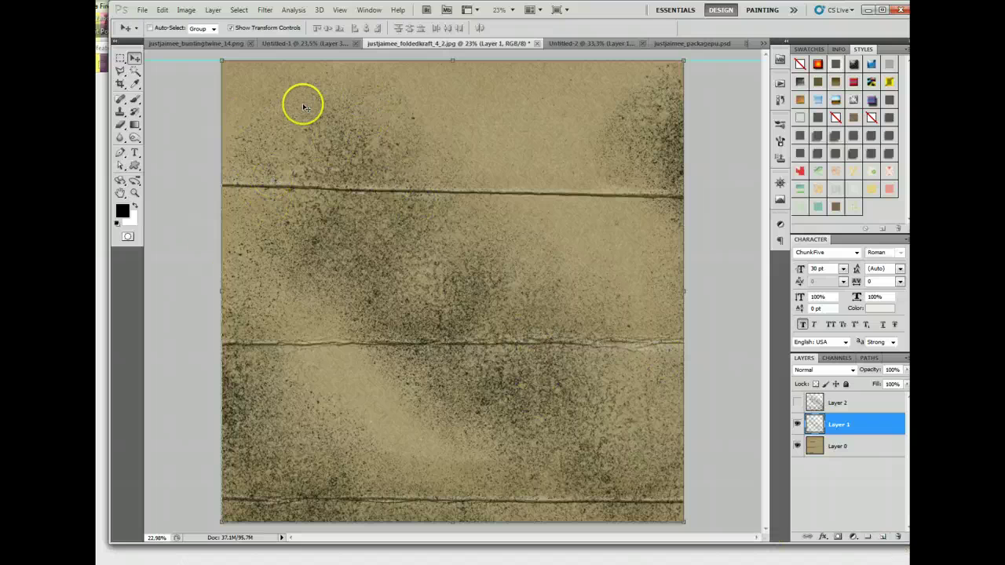
left_click(884, 540)
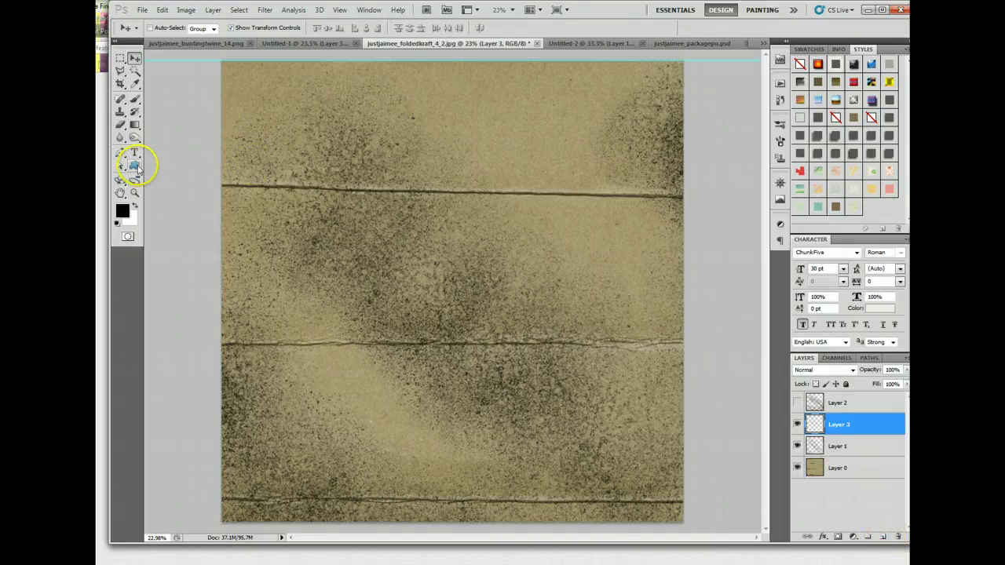
left_click(134, 165)
left_click(333, 28)
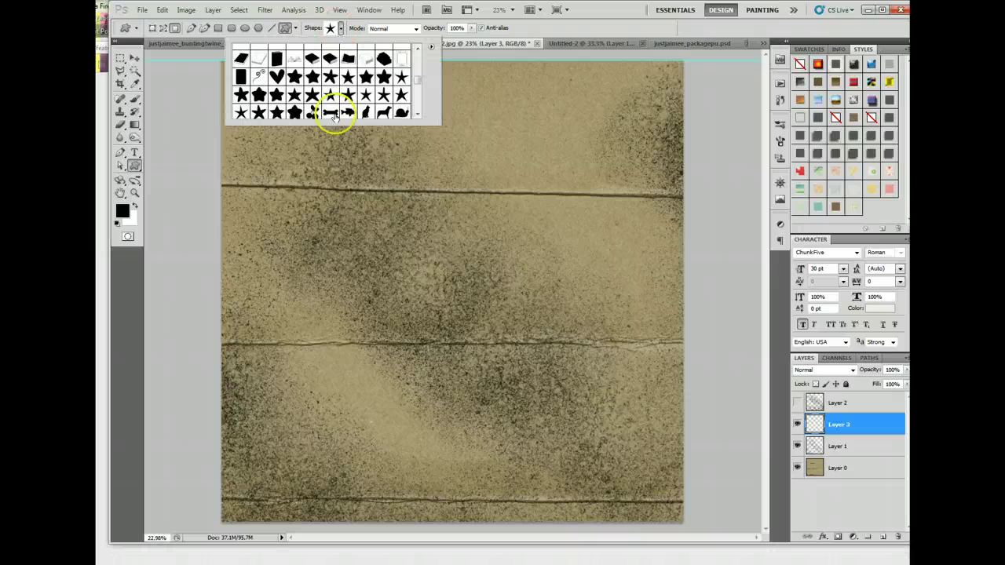
scroll(330, 110, "up", 3)
scroll(415, 83, "up", 3)
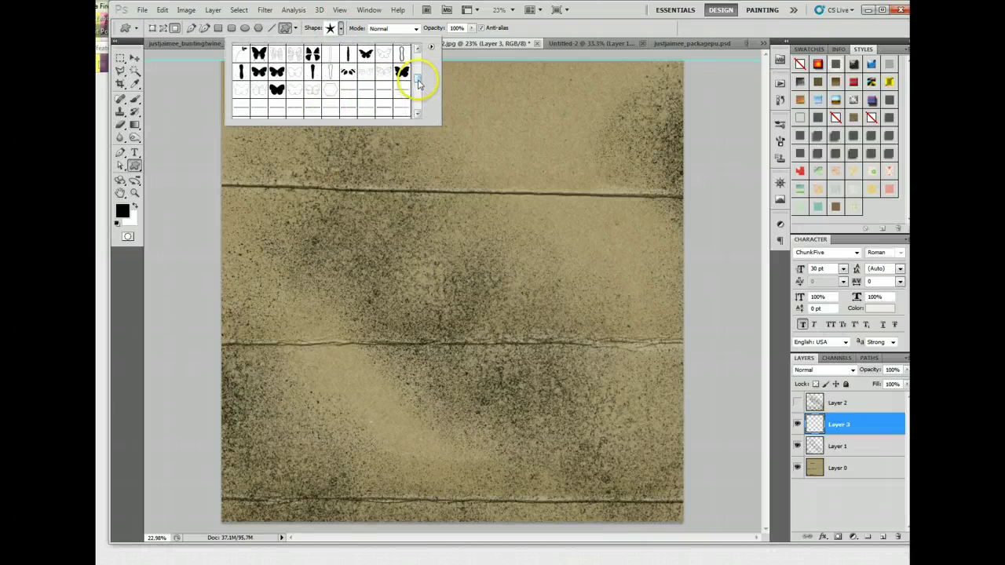
scroll(420, 83, "down", 2)
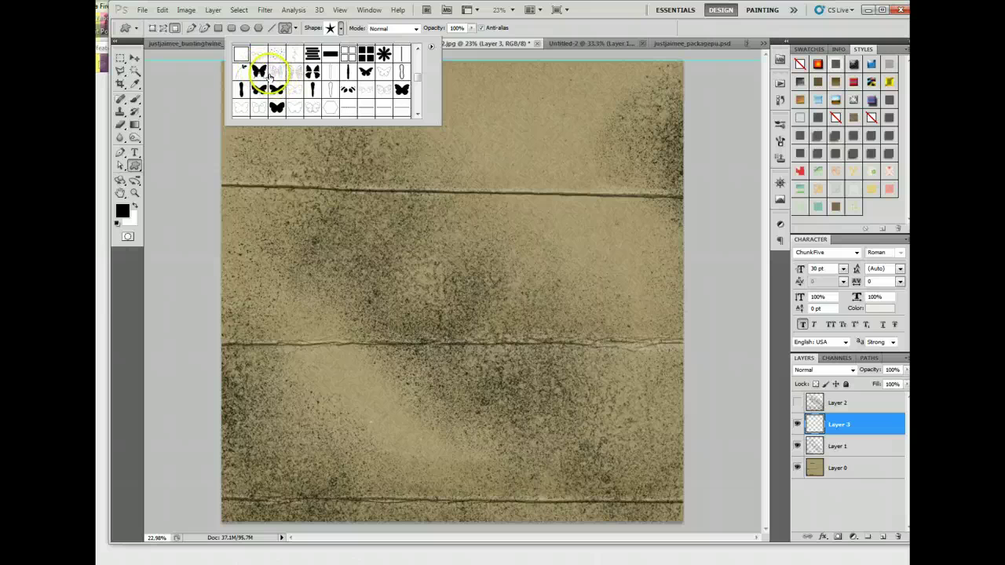
left_click(259, 71)
left_click(495, 80)
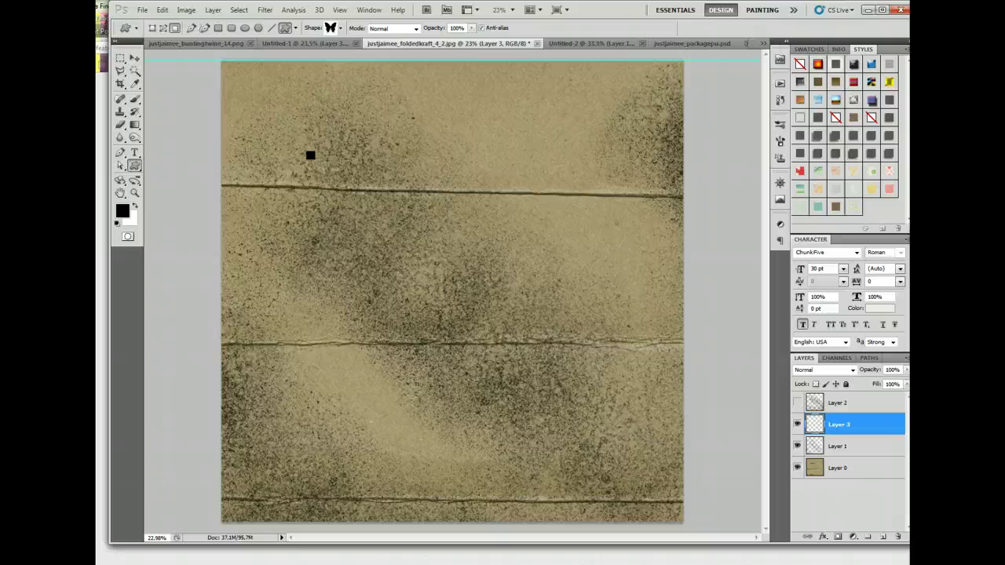
- Draw three solid black butterflies of different sizes across the paper and one larger outlined butterfly running off its right edge
left_click_drag(310, 155, 390, 230)
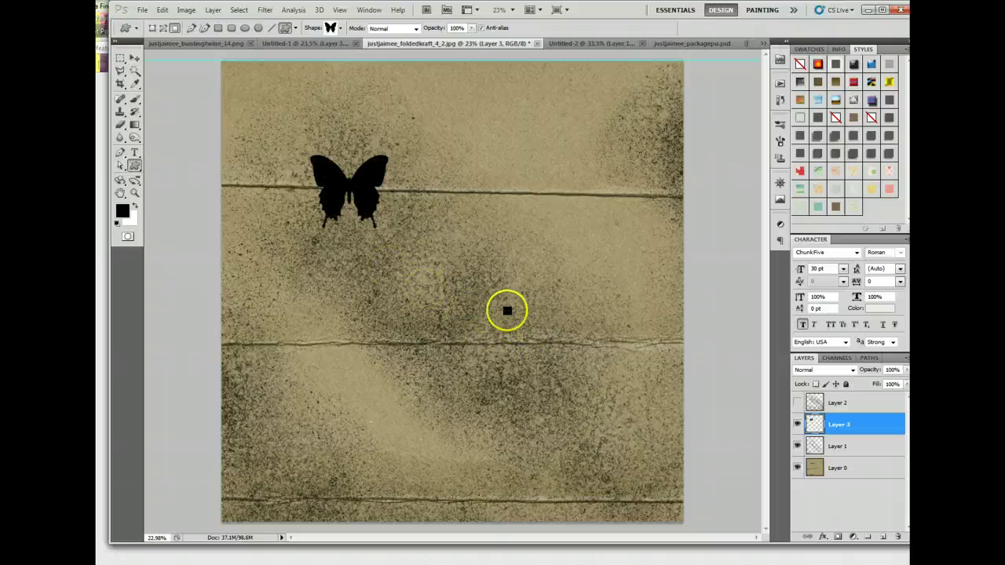
left_click_drag(507, 311, 550, 354)
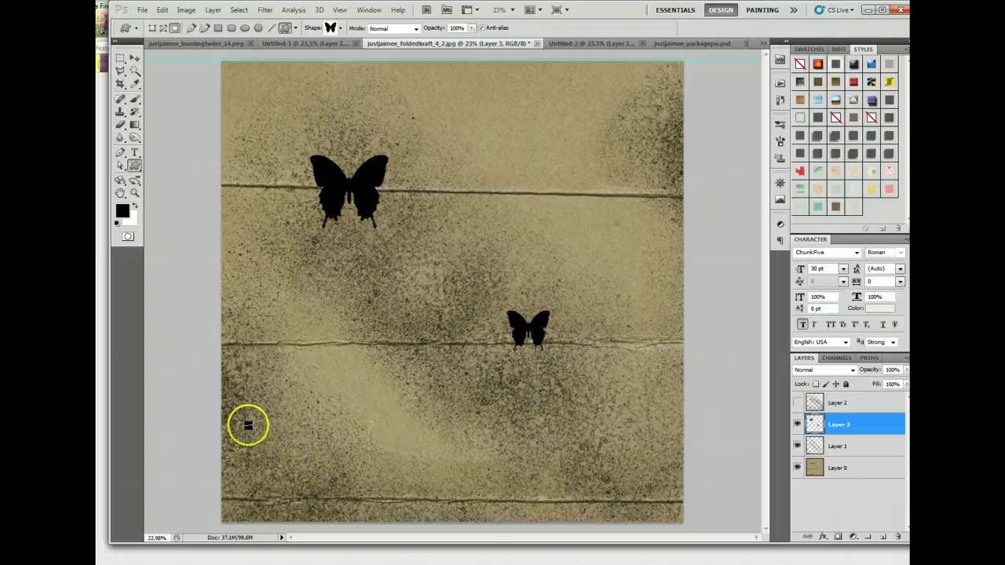
left_click_drag(248, 417, 323, 486)
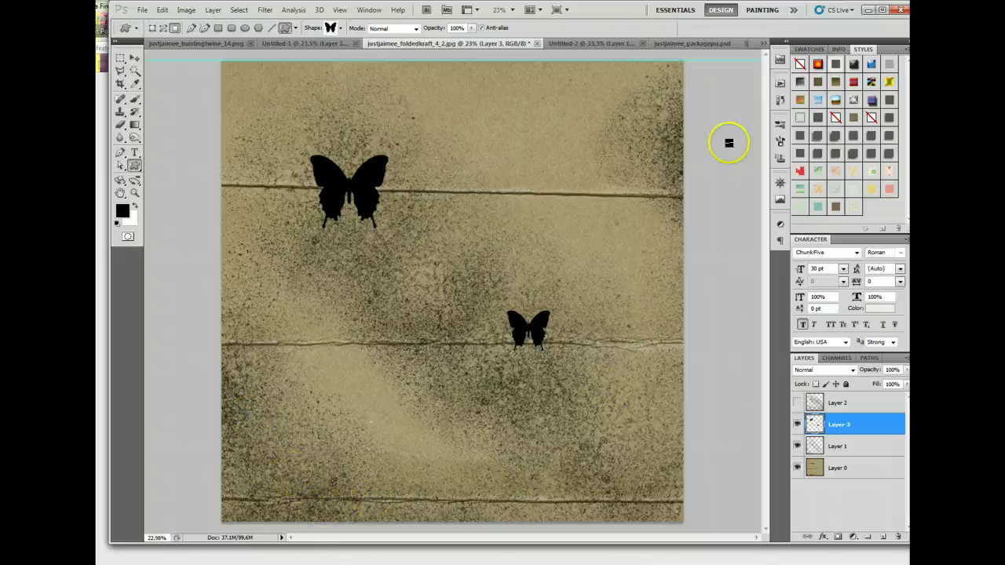
left_click(339, 28)
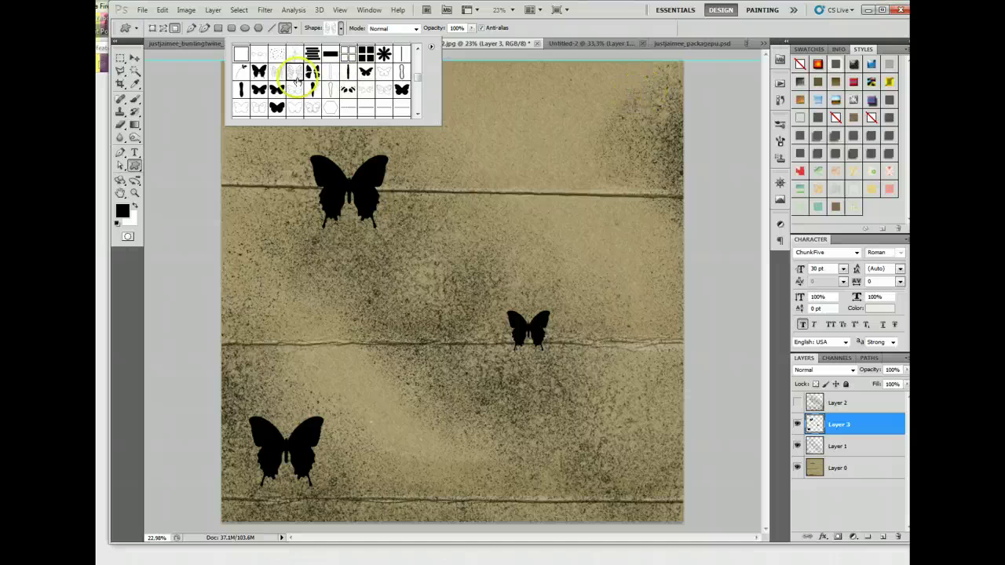
left_click_drag(638, 102, 737, 219)
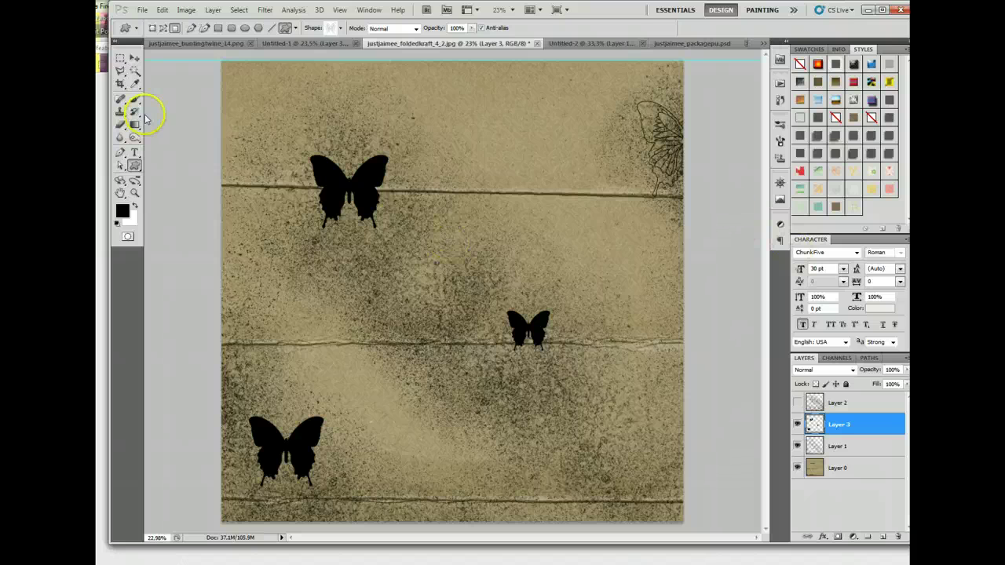
- Hide Layer 3, cut its butterfly shapes out of Layer 1's speckles, and reload the butterflies as a selection
left_click(814, 424, "ctrl")
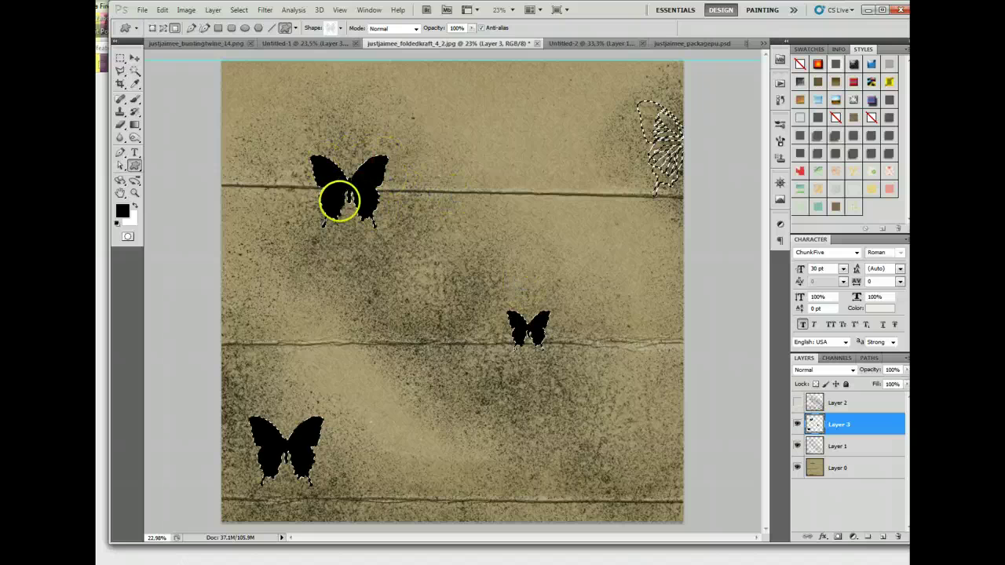
left_click(797, 424)
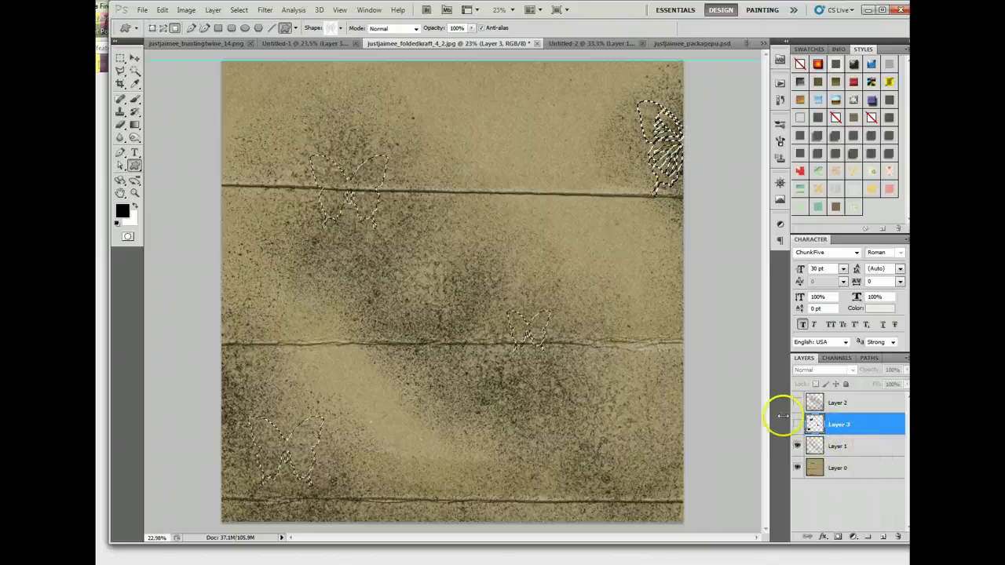
left_click(852, 445)
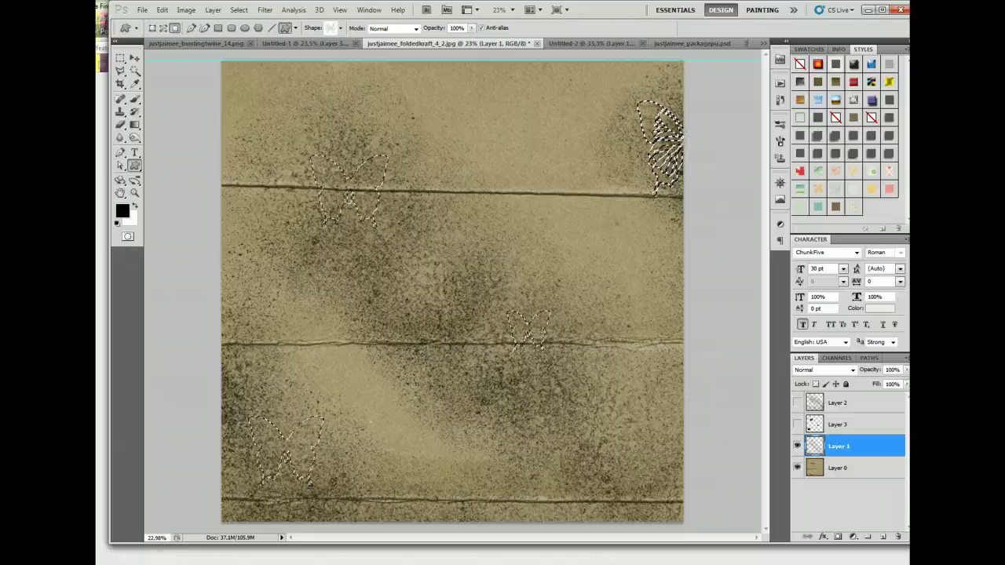
key("Delete")
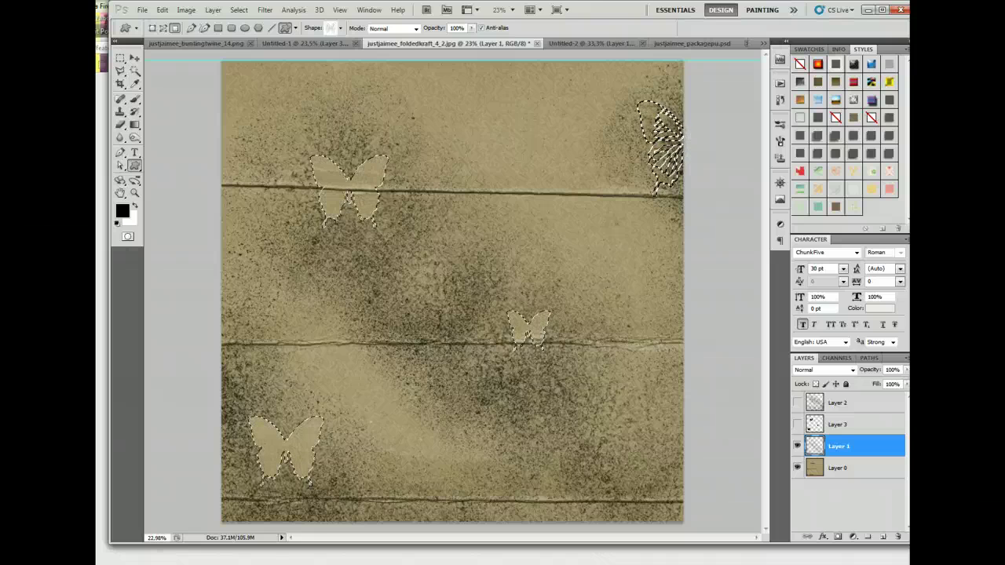
key("ctrl+d")
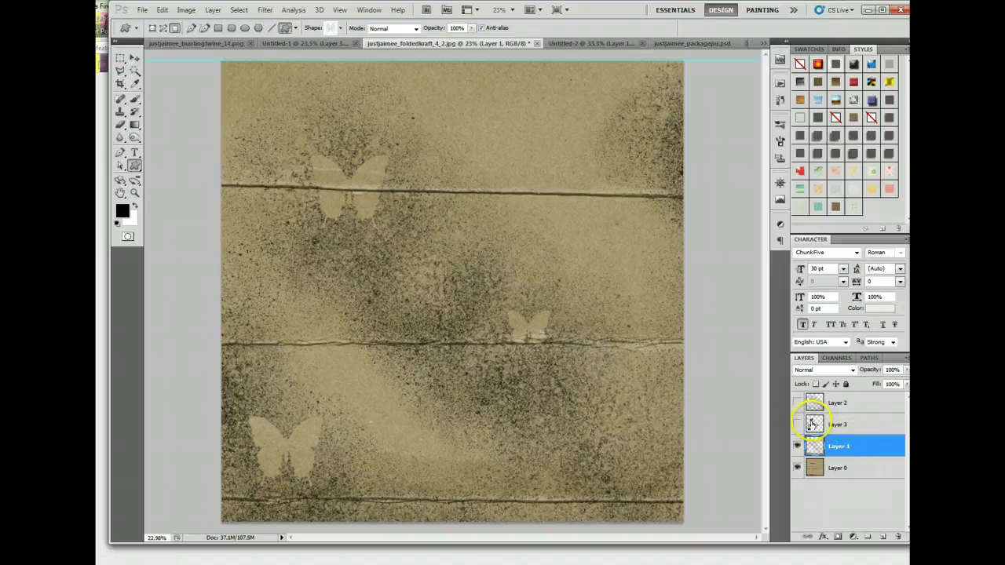
left_click(813, 445, "ctrl")
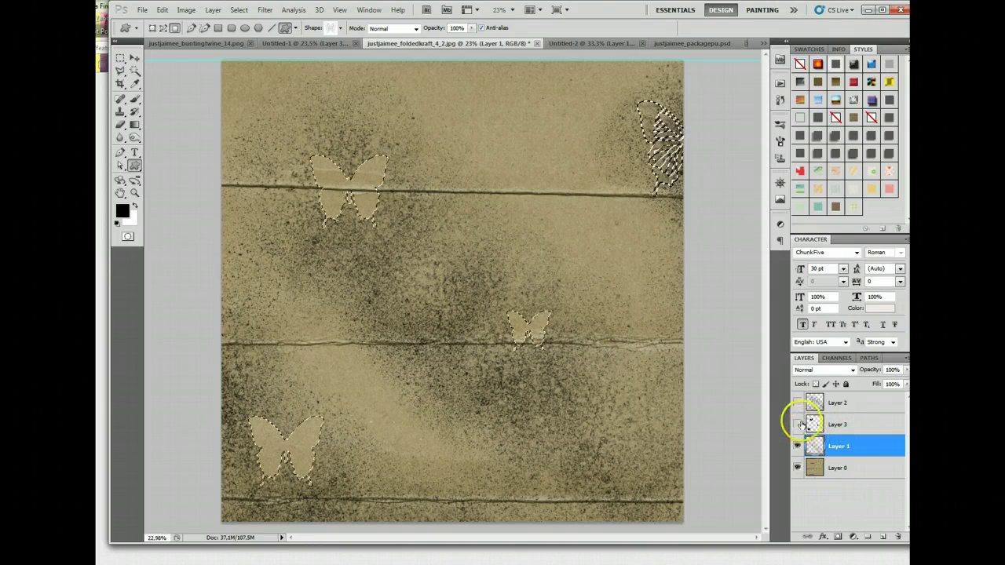
- Try painting black speckles inside the butterfly selection on a new layer above Layer 0, and undo the attempt
left_click(834, 471)
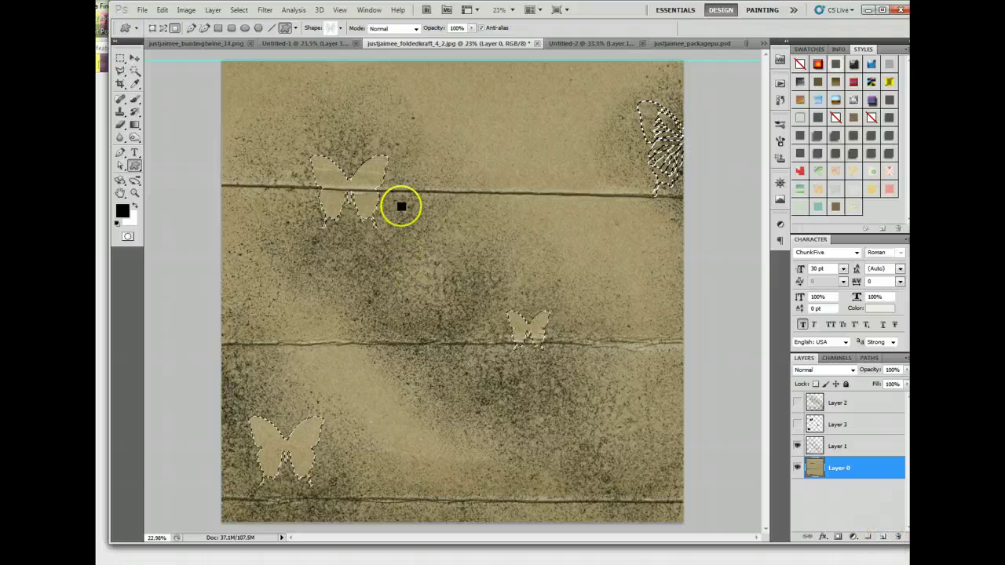
left_click(881, 537)
key("b")
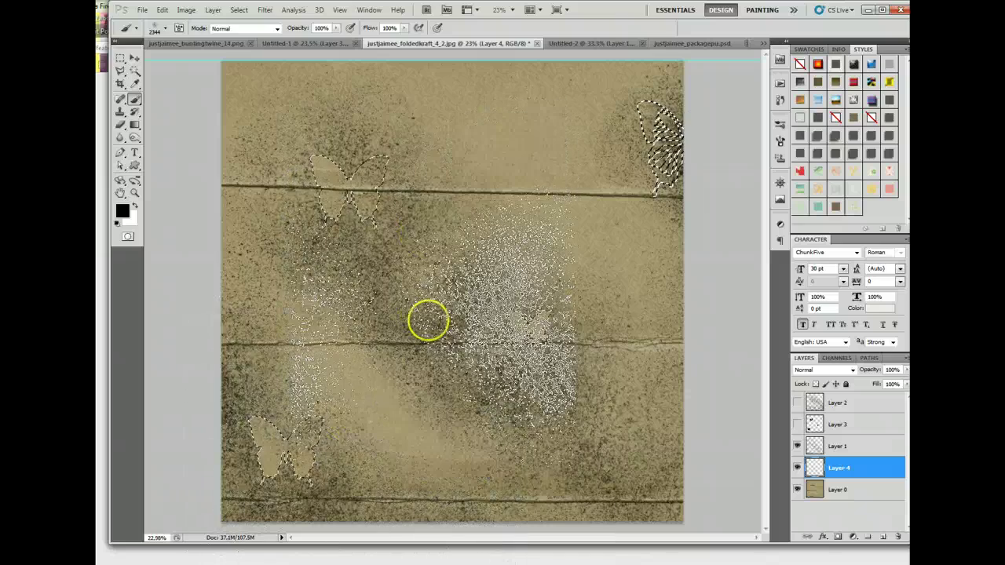
left_click(646, 115)
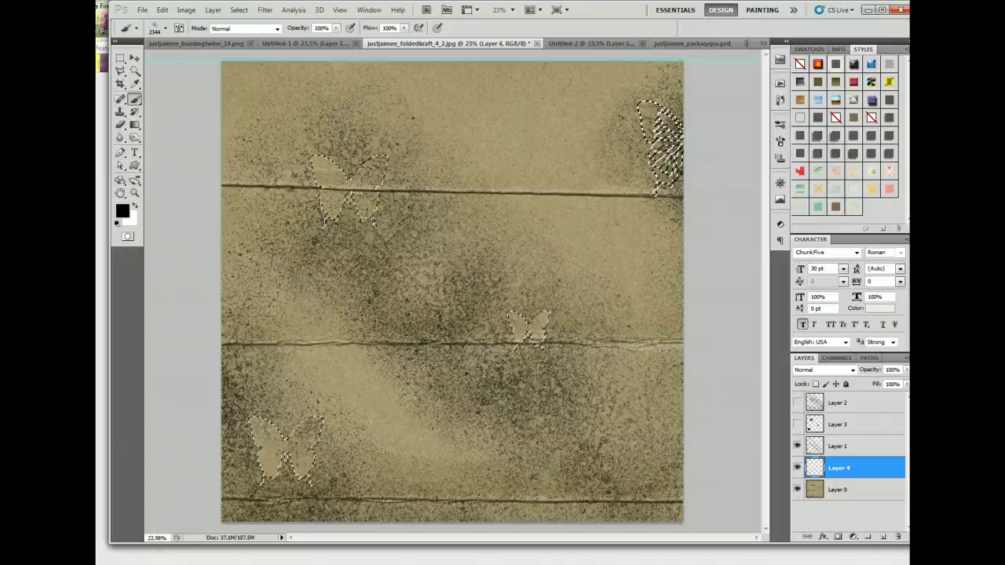
left_click(466, 294)
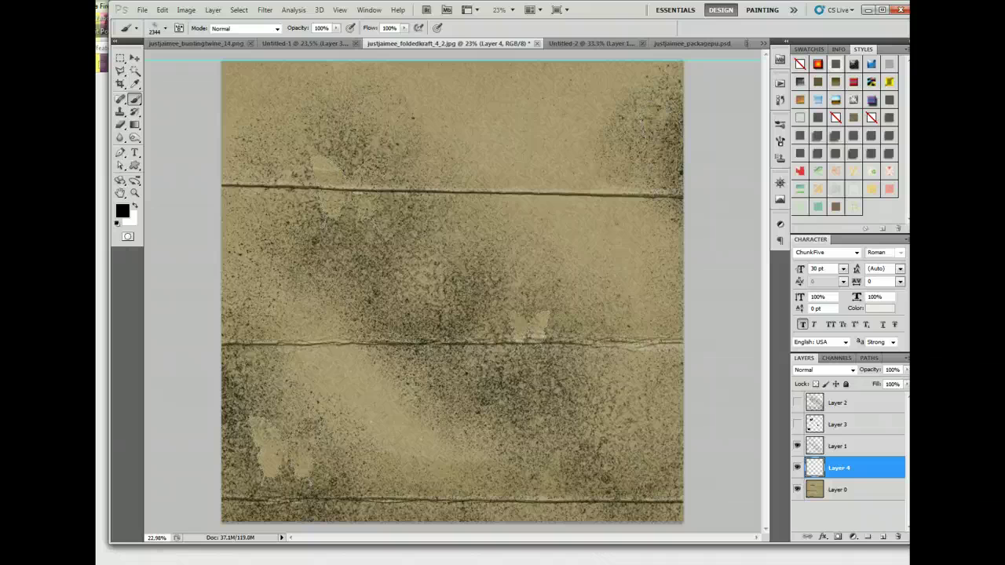
key("ctrl+e")
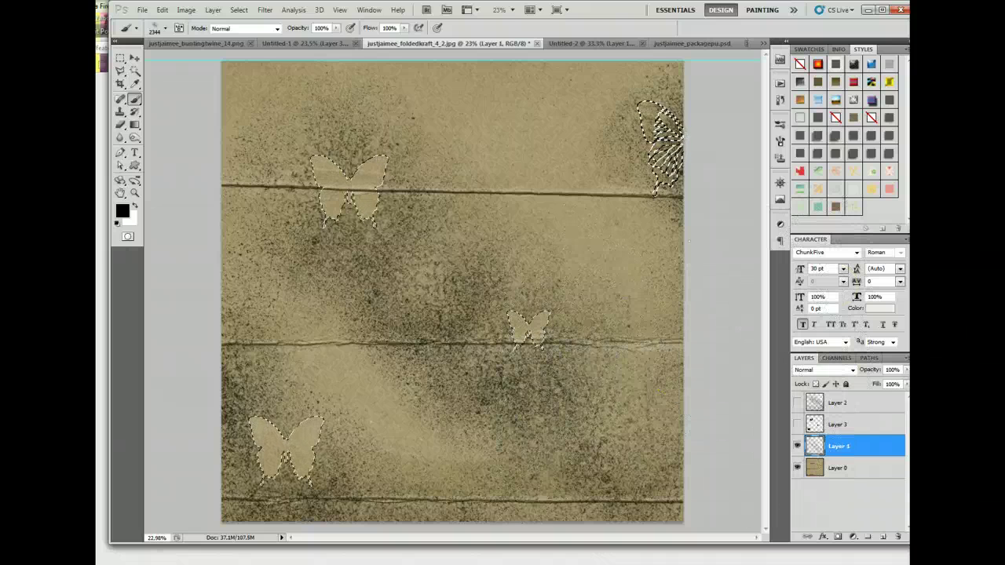
- Paint golden yellow speckles inside the butterfly selection on a new layer directly above Layer 0, and clear the selection
left_click(846, 468)
left_click(883, 537)
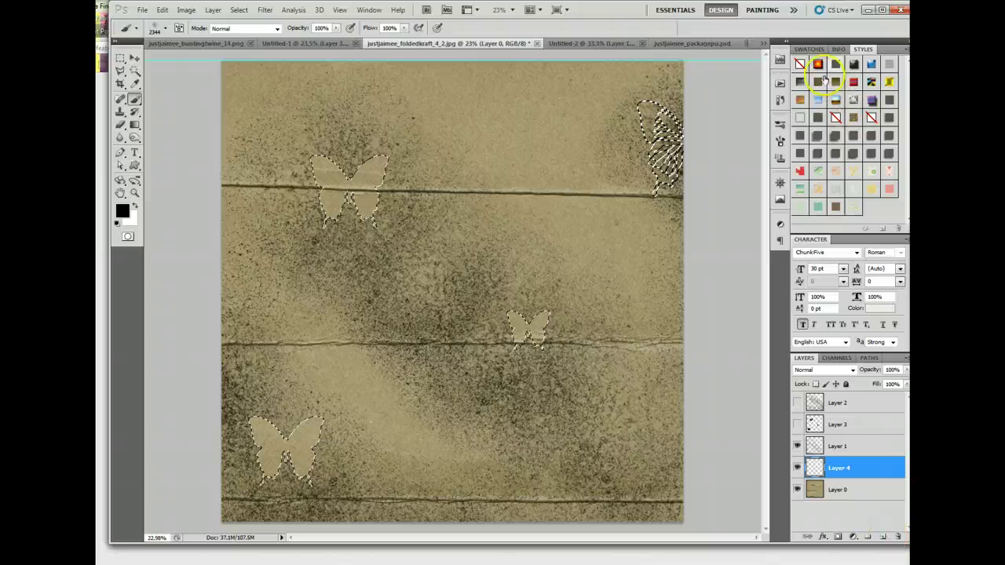
left_click(809, 49)
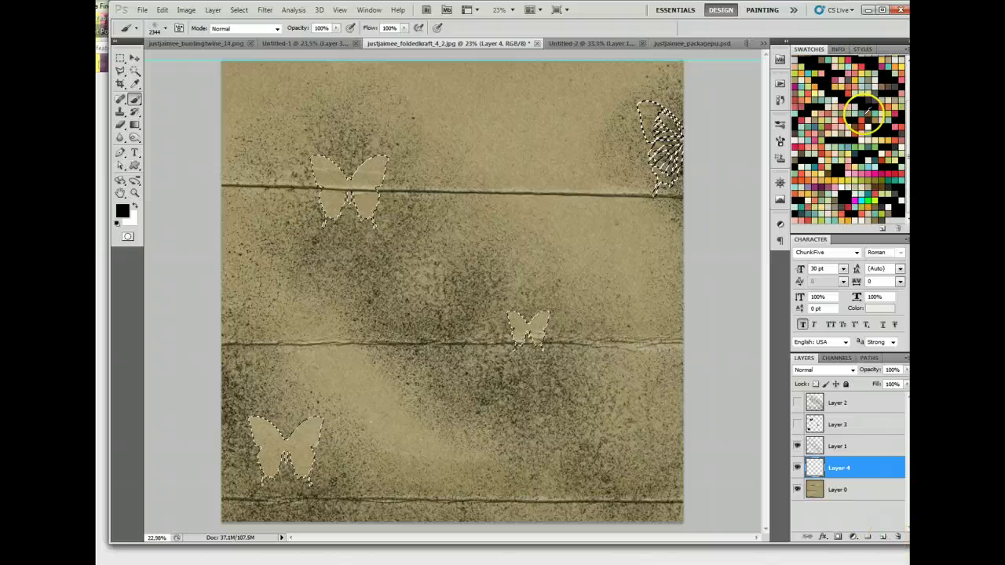
left_click(840, 177)
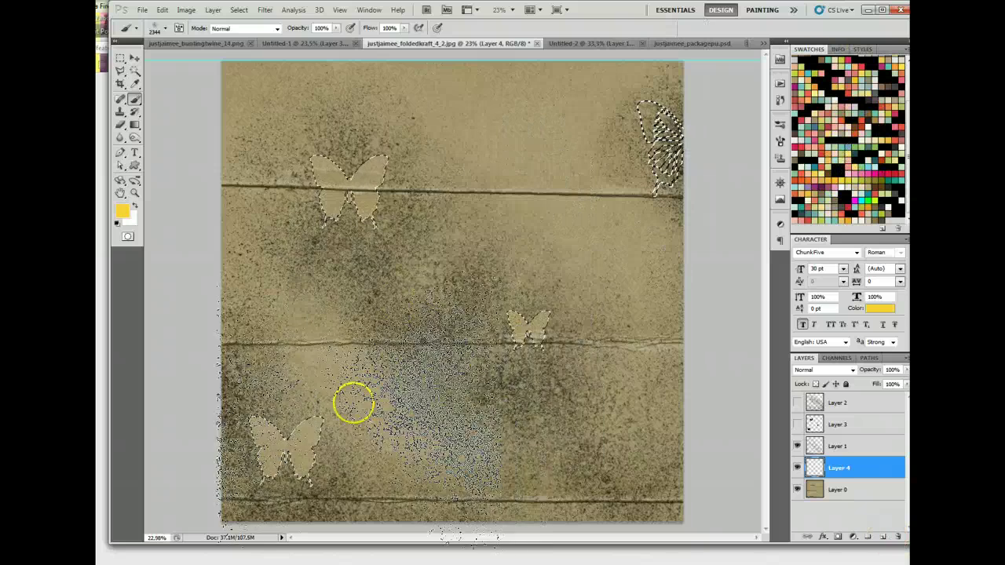
left_click_drag(271, 436, 303, 459)
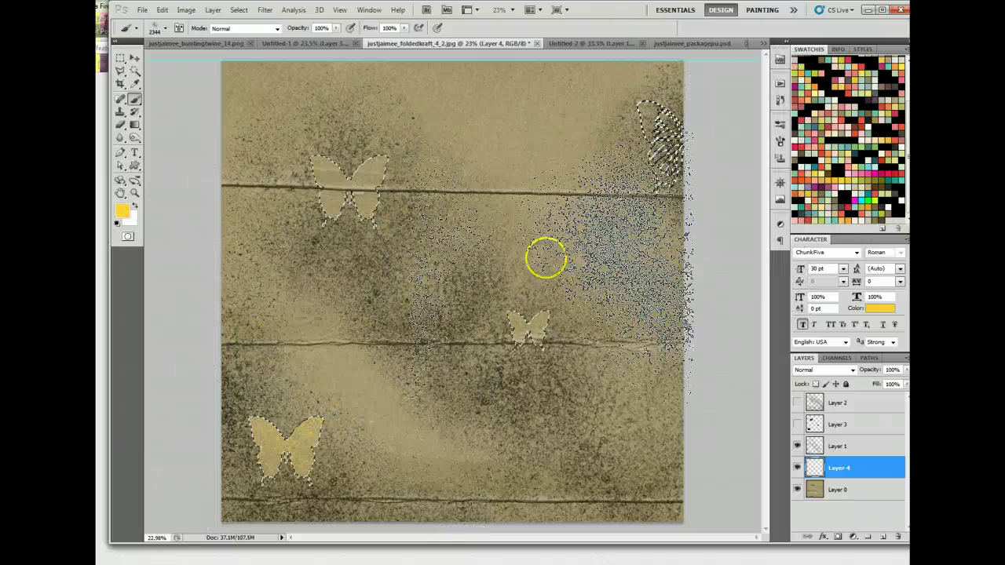
key("ctrl+d")
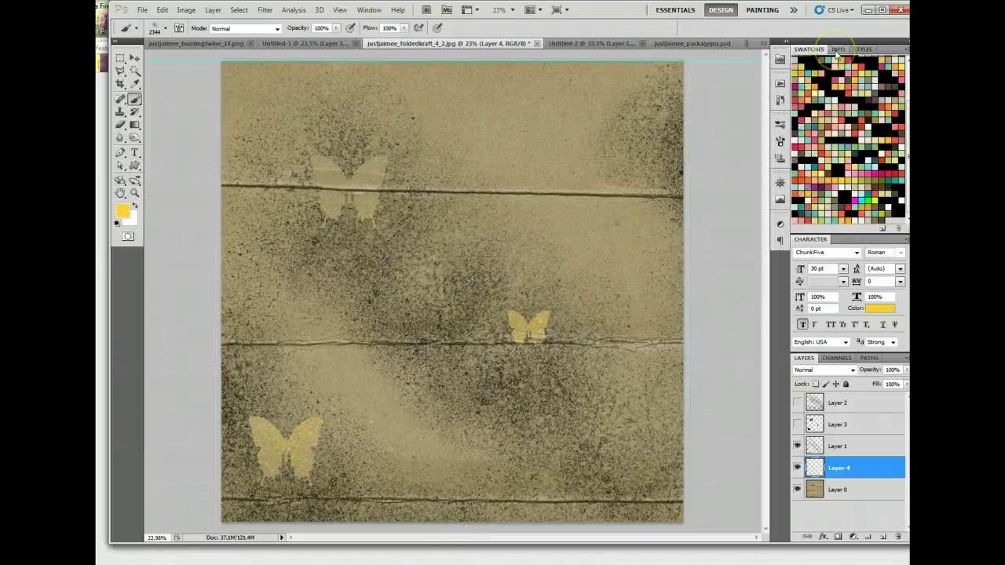